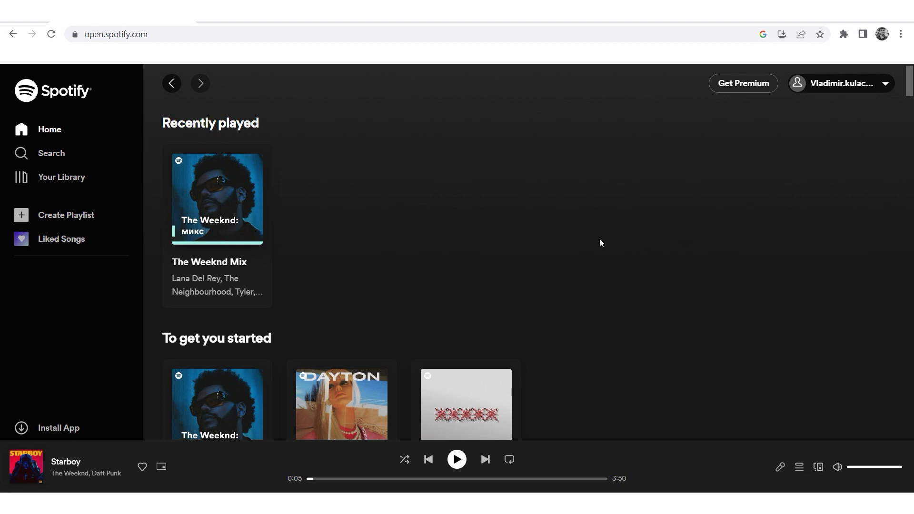
Step: Open the account menu listing Account, Profile, Upgrade to Premium, Settings and Log out
left_click(868, 84)
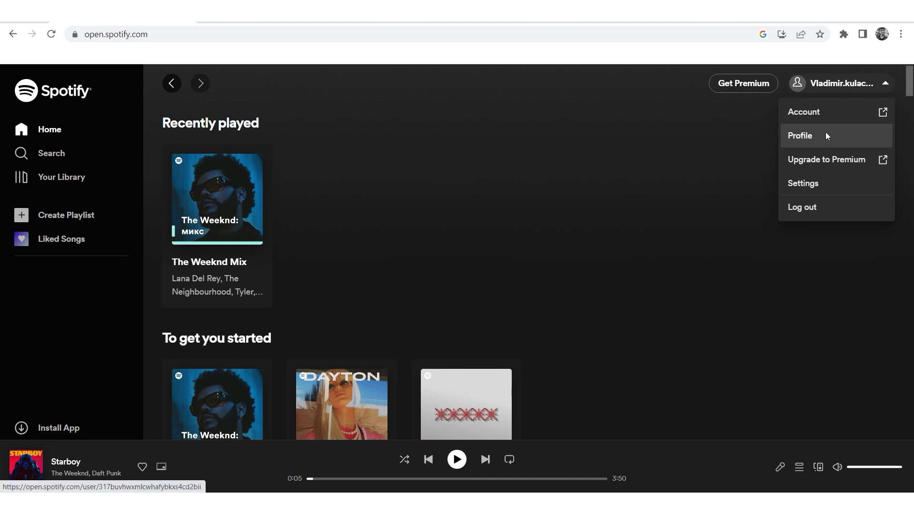
left_click(820, 184)
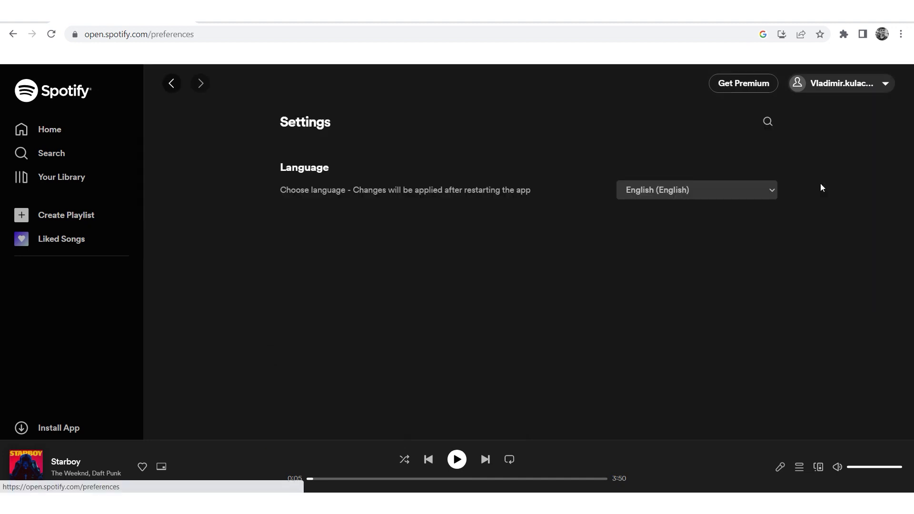